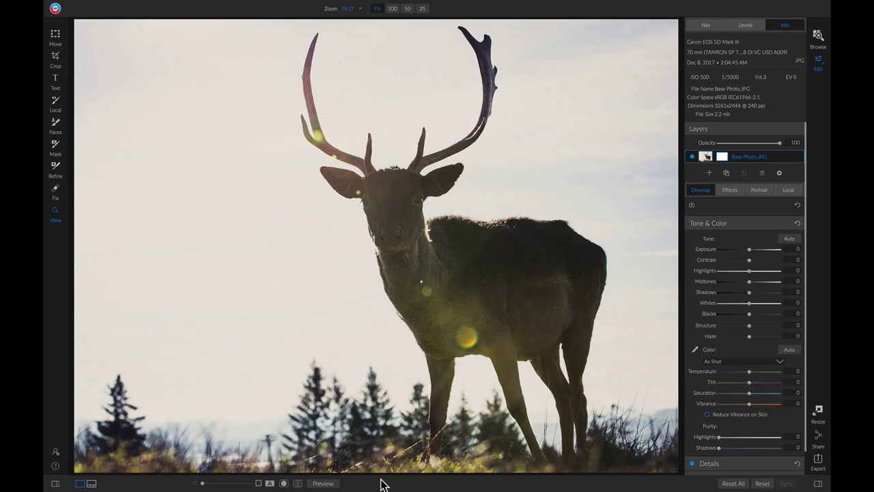
With the Quick Mask tool, mark the sky left, right, between the antlers and by the neck for removal
{"action": "left_click", "coordinate": [820, 265]}
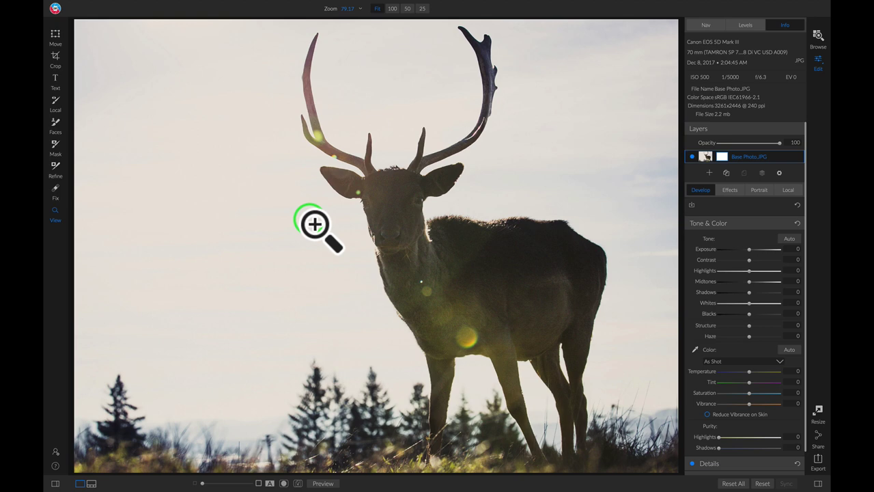
{"action": "key", "text": "r"}
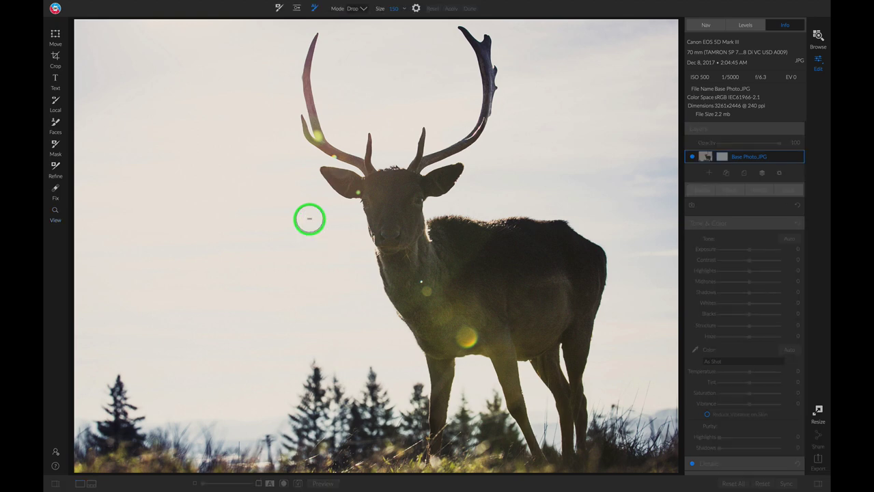
{"action": "mouse_move", "coordinate": [242, 362]}
{"action": "left_mouse_down"}
{"action": "mouse_move", "coordinate": [169, 187]}
{"action": "mouse_move", "coordinate": [189, 127]}
{"action": "mouse_move", "coordinate": [179, 81]}
{"action": "mouse_move", "coordinate": [204, 68]}
{"action": "left_mouse_up"}
{"action": "left_click_drag", "start_coordinate": [338, 81], "coordinate": [421, 80]}
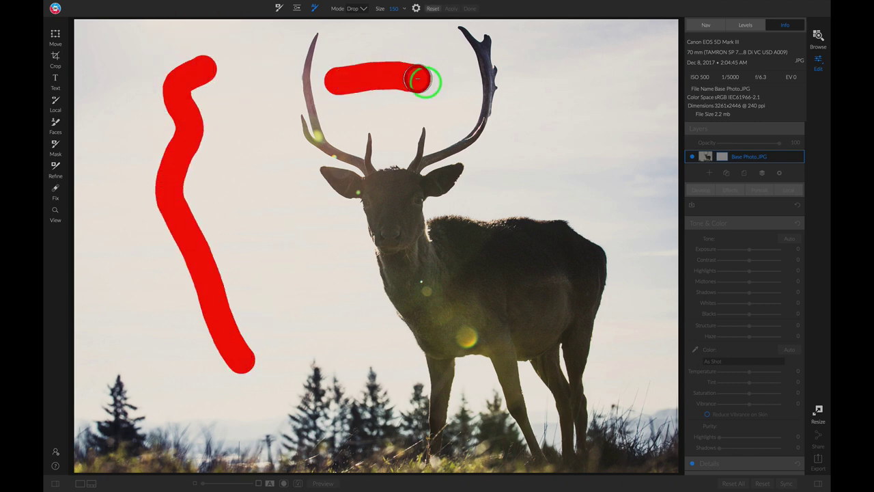
{"action": "mouse_move", "coordinate": [524, 137]}
{"action": "left_mouse_down"}
{"action": "mouse_move", "coordinate": [546, 104]}
{"action": "mouse_move", "coordinate": [609, 130]}
{"action": "mouse_move", "coordinate": [641, 225]}
{"action": "mouse_move", "coordinate": [633, 354]}
{"action": "left_mouse_up"}
{"action": "left_click_drag", "start_coordinate": [354, 318], "coordinate": [236, 201]}
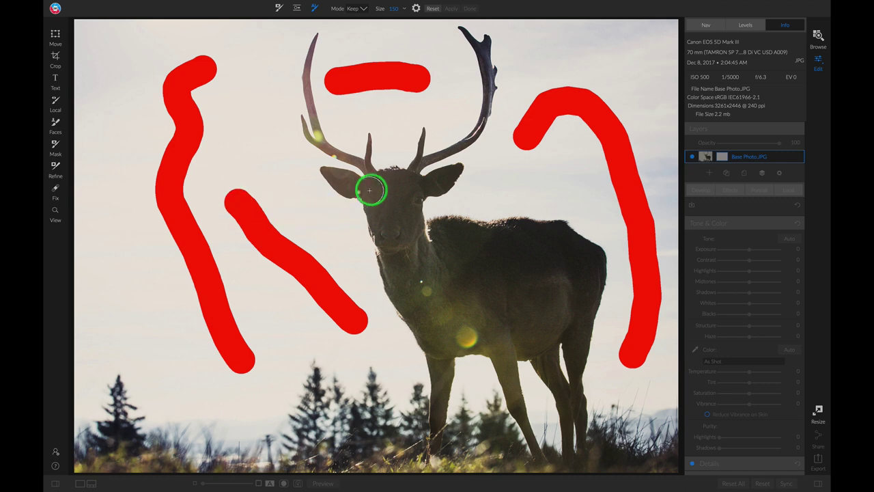
Mark the deer's head, body, ground and both antlers to keep, then compute the mask
{"action": "mouse_move", "coordinate": [385, 187]}
{"action": "left_mouse_down"}
{"action": "mouse_move", "coordinate": [395, 240]}
{"action": "mouse_move", "coordinate": [459, 318]}
{"action": "mouse_move", "coordinate": [470, 324]}
{"action": "mouse_move", "coordinate": [552, 306]}
{"action": "left_mouse_up"}
{"action": "left_click_drag", "start_coordinate": [485, 249], "coordinate": [577, 268]}
{"action": "left_click_drag", "start_coordinate": [570, 300], "coordinate": [516, 338]}
{"action": "left_click_drag", "start_coordinate": [369, 461], "coordinate": [632, 461]}
{"action": "left_click_drag", "start_coordinate": [103, 464], "coordinate": [164, 463]}
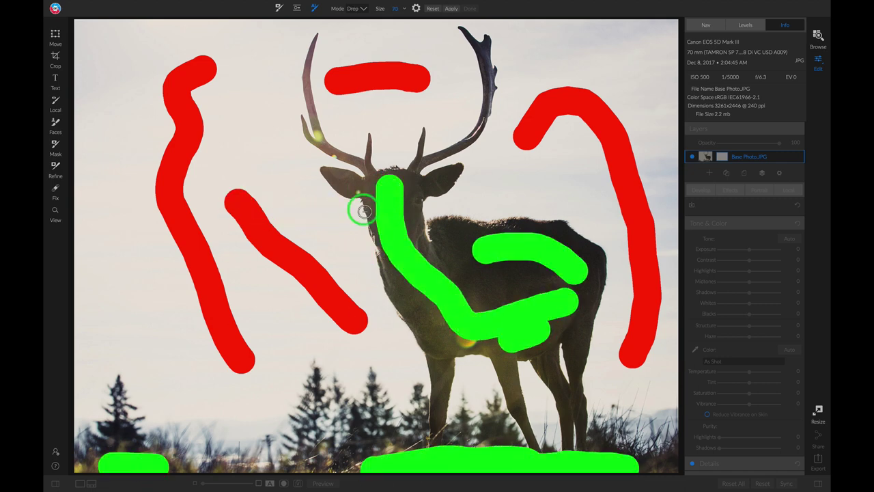
{"action": "left_click_drag", "start_coordinate": [332, 179], "coordinate": [444, 179]}
{"action": "mouse_move", "coordinate": [464, 31]}
{"action": "left_mouse_down"}
{"action": "mouse_move", "coordinate": [478, 43]}
{"action": "mouse_move", "coordinate": [482, 121]}
{"action": "mouse_move", "coordinate": [414, 146]}
{"action": "mouse_move", "coordinate": [410, 168]}
{"action": "left_mouse_up"}
{"action": "mouse_move", "coordinate": [311, 50]}
{"action": "left_mouse_down"}
{"action": "mouse_move", "coordinate": [314, 120]}
{"action": "mouse_move", "coordinate": [334, 154]}
{"action": "mouse_move", "coordinate": [373, 175]}
{"action": "mouse_move", "coordinate": [368, 150]}
{"action": "mouse_move", "coordinate": [311, 140]}
{"action": "left_mouse_up"}
{"action": "key", "text": "alt"}
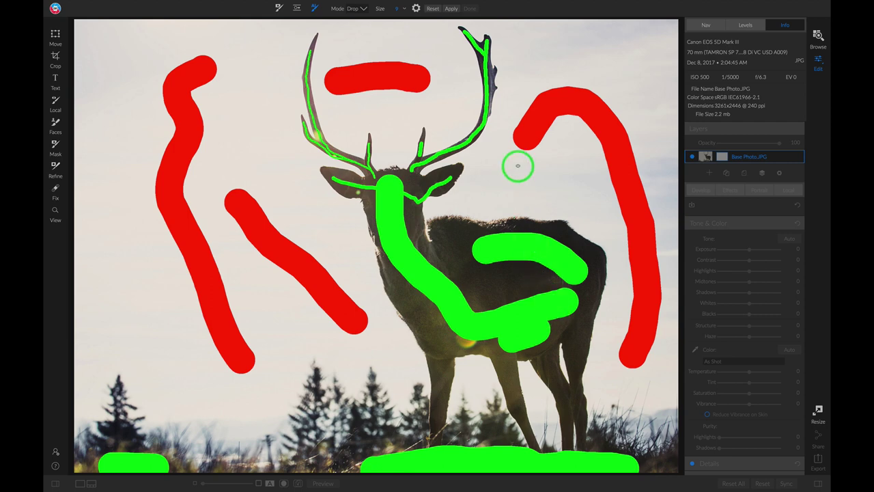
{"action": "left_click", "coordinate": [453, 9]}
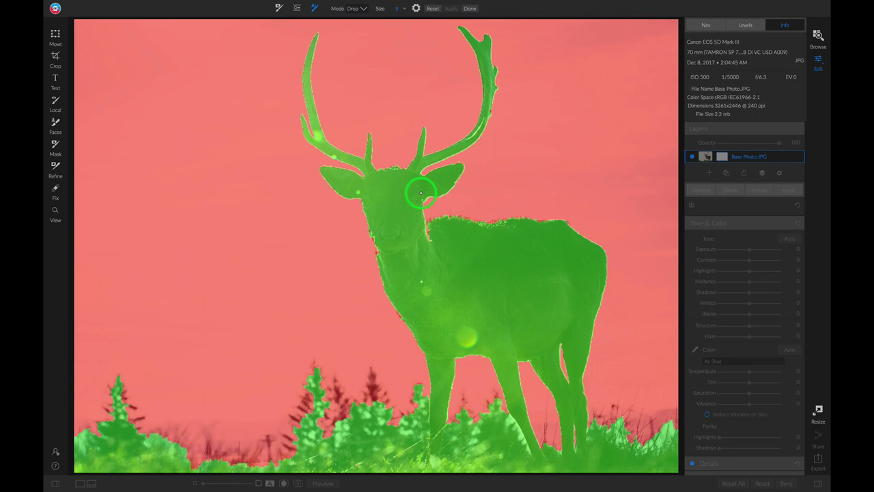
Accept the deer mask and invert it so the deer turns transparent and the sky stays
{"action": "left_click", "coordinate": [469, 9]}
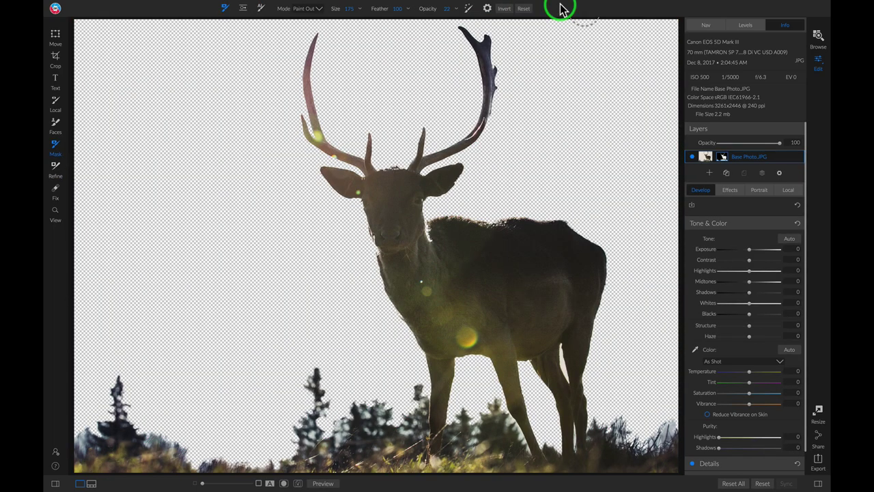
{"action": "left_click", "coordinate": [723, 158]}
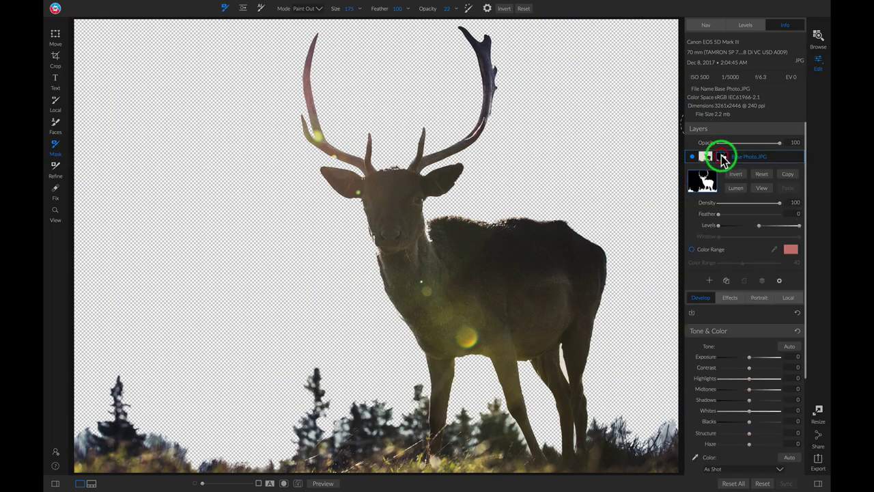
{"action": "left_click", "coordinate": [762, 188]}
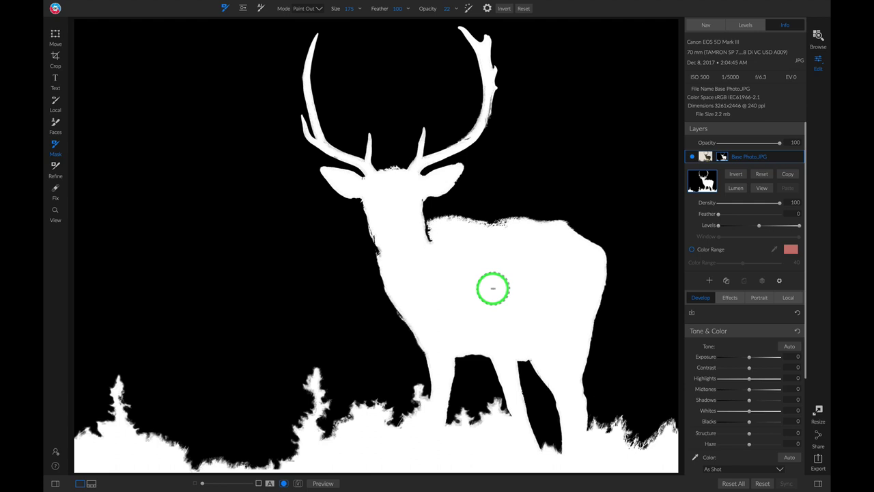
{"action": "left_click", "coordinate": [734, 176]}
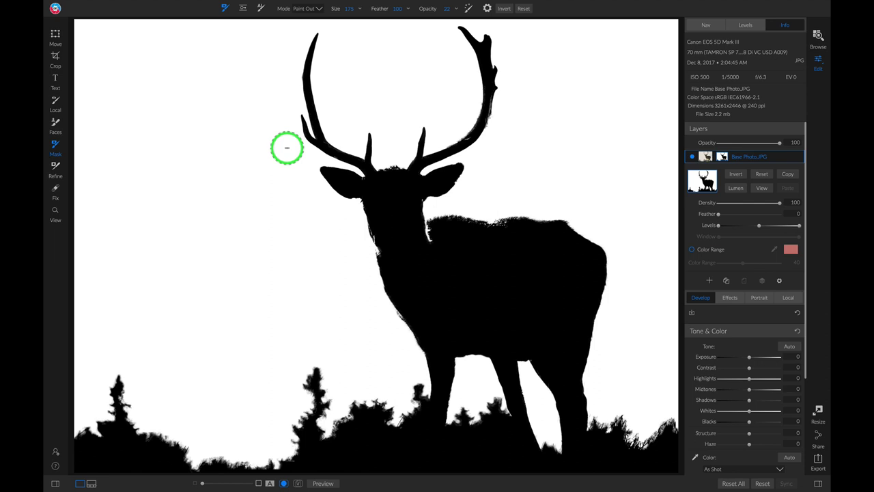
{"action": "left_click", "coordinate": [761, 188]}
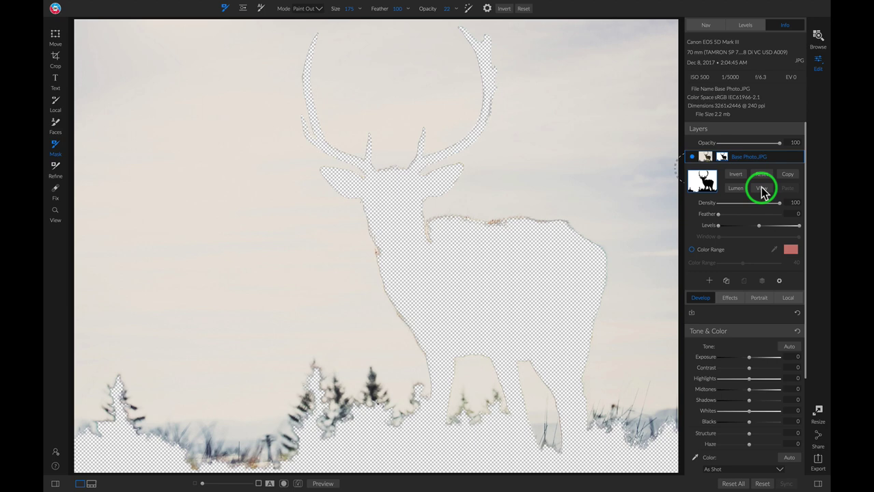
Add Trees.jpg from Extras as a layer and move it beneath Base Photo.JPG
{"action": "left_click", "coordinate": [709, 280]}
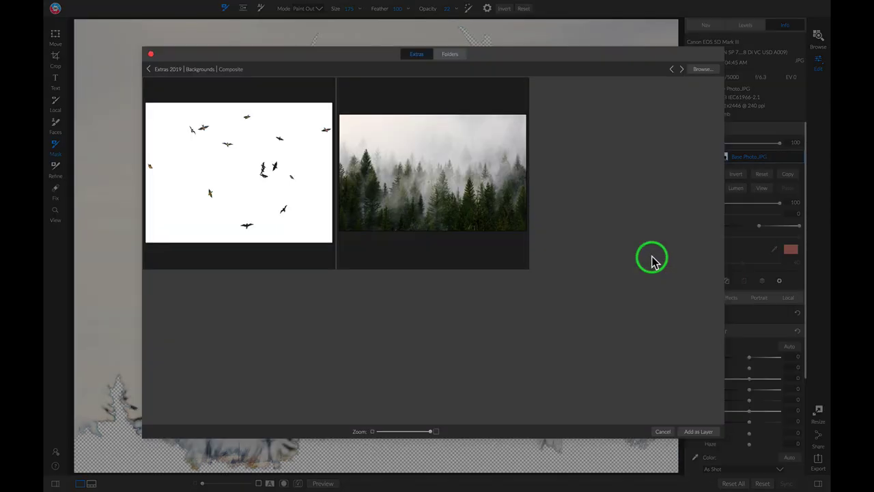
{"action": "double_click", "coordinate": [474, 195]}
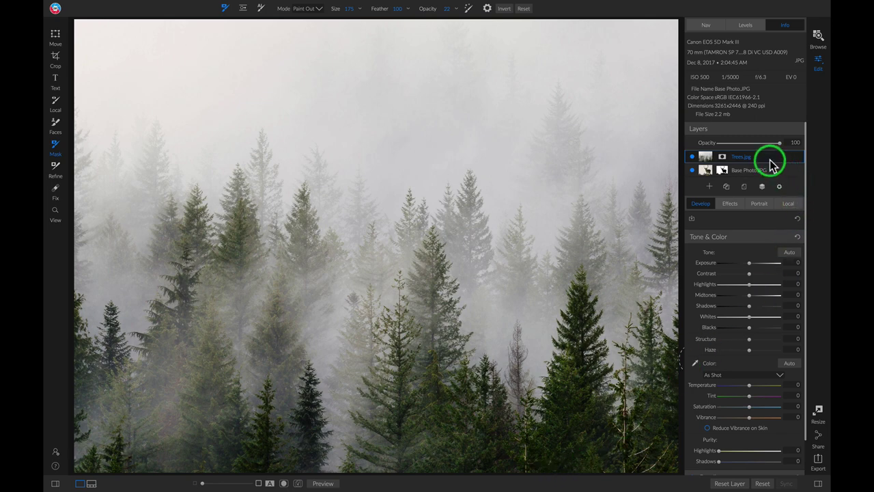
{"action": "left_click_drag", "start_coordinate": [768, 161], "coordinate": [756, 179]}
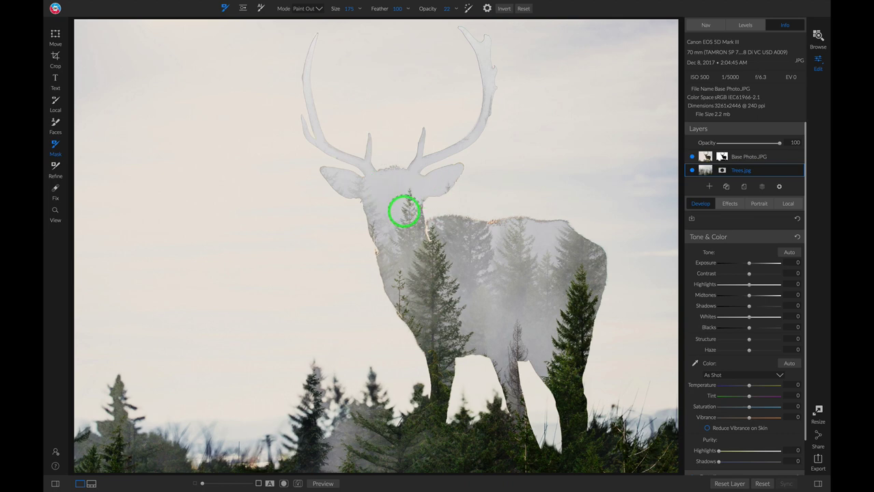
{"action": "left_click_drag", "start_coordinate": [405, 211], "coordinate": [461, 279]}
On the Base Photo.JPG mask, raise brush opacity, switch to Paint In, and restore the left antler
{"action": "left_click", "coordinate": [776, 161]}
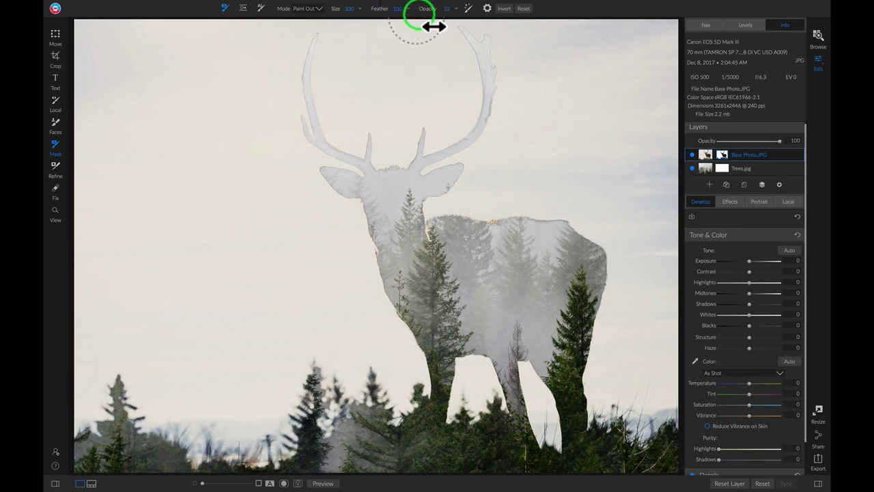
{"action": "mouse_move", "coordinate": [433, 23]}
{"action": "left_mouse_down"}
{"action": "mouse_move", "coordinate": [453, 24]}
{"action": "mouse_move", "coordinate": [438, 15]}
{"action": "left_mouse_up"}
{"action": "left_click", "coordinate": [316, 9]}
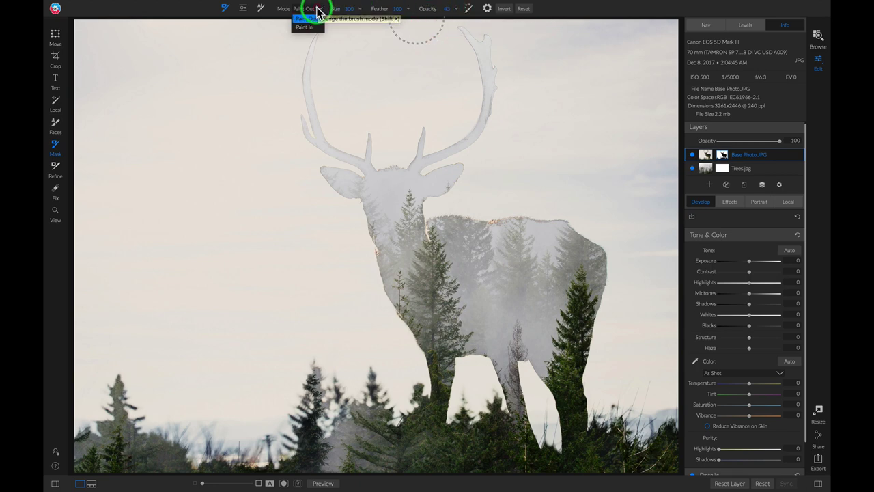
{"action": "left_click", "coordinate": [314, 28]}
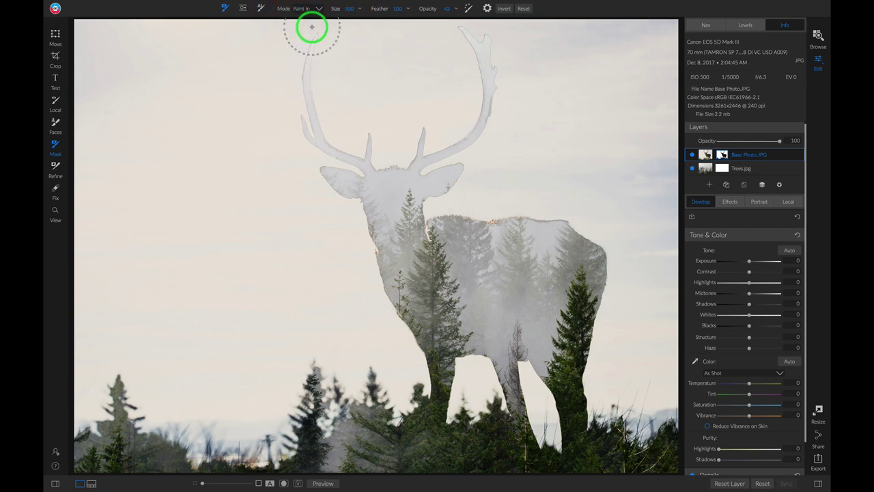
{"action": "scroll", "coordinate": [260, 88], "scroll_direction": "up", "scroll_amount": 10}
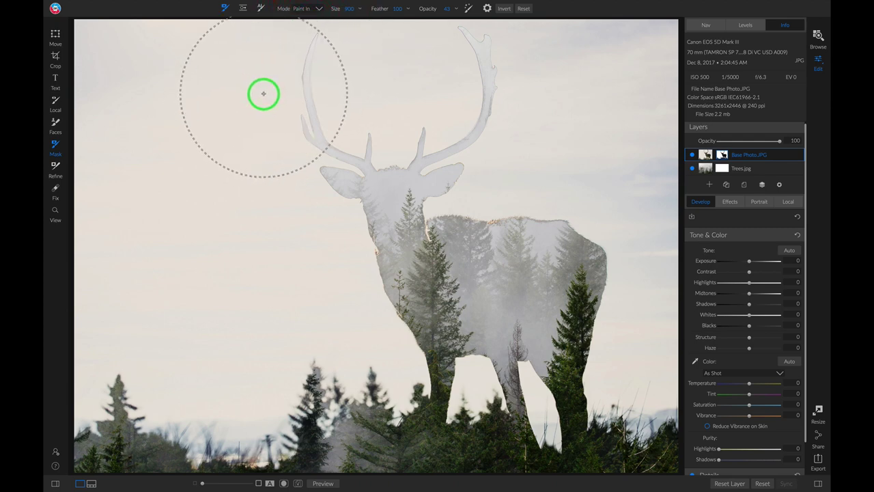
{"action": "mouse_move", "coordinate": [286, 93]}
{"action": "left_mouse_down"}
{"action": "mouse_move", "coordinate": [342, 181]}
{"action": "mouse_move", "coordinate": [339, 167]}
{"action": "mouse_move", "coordinate": [327, 104]}
{"action": "mouse_move", "coordinate": [325, 175]}
{"action": "mouse_move", "coordinate": [338, 235]}
{"action": "mouse_move", "coordinate": [331, 153]}
{"action": "mouse_move", "coordinate": [324, 286]}
{"action": "mouse_move", "coordinate": [324, 230]}
{"action": "mouse_move", "coordinate": [452, 351]}
{"action": "mouse_move", "coordinate": [582, 195]}
{"action": "mouse_move", "coordinate": [489, 49]}
{"action": "mouse_move", "coordinate": [487, 115]}
{"action": "mouse_move", "coordinate": [311, 58]}
{"action": "mouse_move", "coordinate": [380, 263]}
{"action": "mouse_move", "coordinate": [473, 417]}
{"action": "mouse_move", "coordinate": [583, 428]}
{"action": "mouse_move", "coordinate": [389, 237]}
{"action": "mouse_move", "coordinate": [389, 199]}
{"action": "mouse_move", "coordinate": [360, 196]}
{"action": "mouse_move", "coordinate": [354, 205]}
{"action": "mouse_move", "coordinate": [282, 10]}
{"action": "mouse_move", "coordinate": [376, 234]}
{"action": "mouse_move", "coordinate": [431, 190]}
{"action": "mouse_move", "coordinate": [476, 64]}
{"action": "left_mouse_up"}
With a 400 brush, blend misty trees into the left sky and paint the head, antler and chest back
{"action": "key", "text": "bracketleft"}
{"action": "key", "text": "bracketleft"}
{"action": "key", "text": "bracketleft"}
{"action": "key", "text": "bracketleft"}
{"action": "key", "text": "bracketleft"}
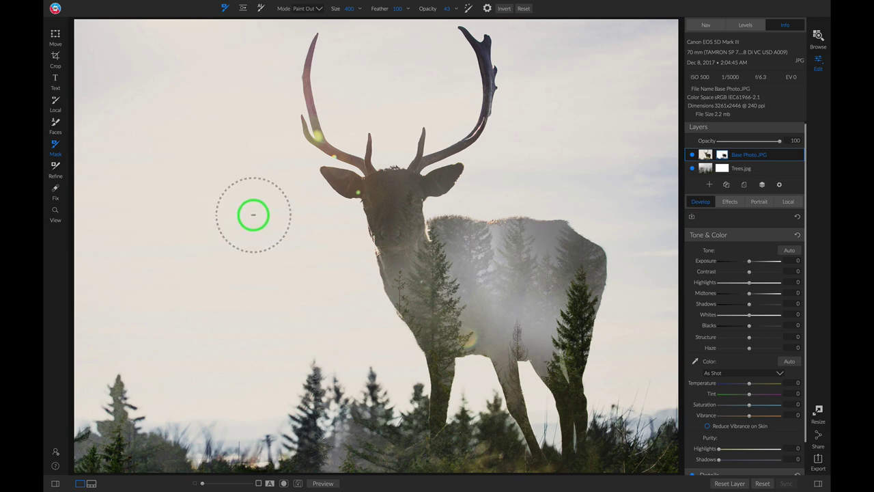
{"action": "mouse_move", "coordinate": [257, 147]}
{"action": "left_mouse_down"}
{"action": "mouse_move", "coordinate": [177, 219]}
{"action": "mouse_move", "coordinate": [212, 149]}
{"action": "mouse_move", "coordinate": [175, 70]}
{"action": "left_mouse_up"}
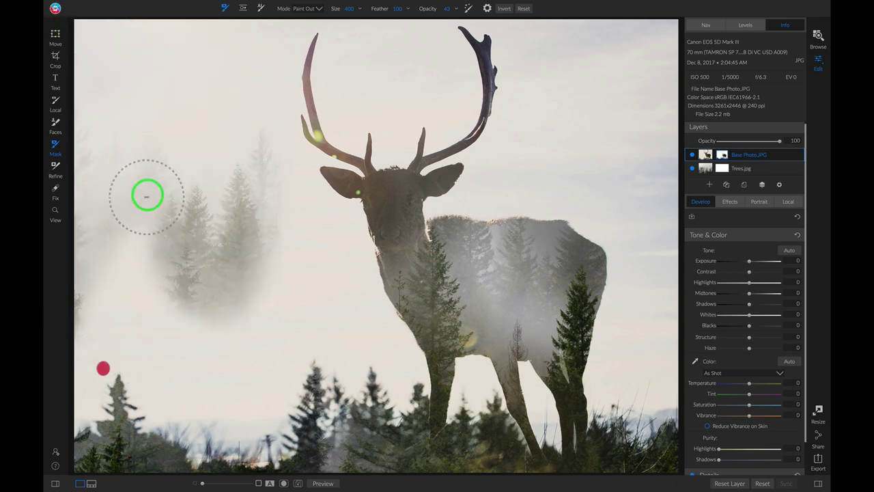
{"action": "mouse_move", "coordinate": [146, 196]}
{"action": "left_mouse_down"}
{"action": "mouse_move", "coordinate": [70, 462]}
{"action": "mouse_move", "coordinate": [162, 247]}
{"action": "mouse_move", "coordinate": [135, 412]}
{"action": "mouse_move", "coordinate": [383, 399]}
{"action": "mouse_move", "coordinate": [146, 415]}
{"action": "mouse_move", "coordinate": [370, 407]}
{"action": "mouse_move", "coordinate": [261, 317]}
{"action": "mouse_move", "coordinate": [511, 419]}
{"action": "mouse_move", "coordinate": [608, 398]}
{"action": "mouse_move", "coordinate": [644, 70]}
{"action": "mouse_move", "coordinate": [640, 128]}
{"action": "mouse_move", "coordinate": [690, 31]}
{"action": "mouse_move", "coordinate": [243, 20]}
{"action": "mouse_move", "coordinate": [396, 475]}
{"action": "mouse_move", "coordinate": [446, 391]}
{"action": "mouse_move", "coordinate": [323, 149]}
{"action": "mouse_move", "coordinate": [308, 260]}
{"action": "mouse_move", "coordinate": [419, 456]}
{"action": "mouse_move", "coordinate": [170, 442]}
{"action": "mouse_move", "coordinate": [97, 347]}
{"action": "mouse_move", "coordinate": [118, 422]}
{"action": "mouse_move", "coordinate": [157, 287]}
{"action": "mouse_move", "coordinate": [296, 334]}
{"action": "mouse_move", "coordinate": [284, 276]}
{"action": "mouse_move", "coordinate": [242, 414]}
{"action": "mouse_move", "coordinate": [312, 213]}
{"action": "mouse_move", "coordinate": [266, 274]}
{"action": "left_mouse_up"}
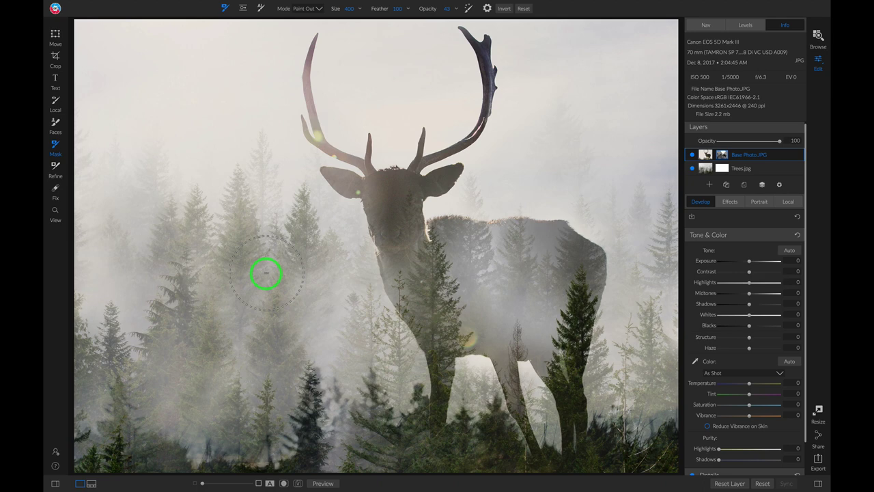
{"action": "key", "text": "x"}
{"action": "mouse_move", "coordinate": [419, 173]}
{"action": "left_mouse_down"}
{"action": "mouse_move", "coordinate": [425, 165]}
{"action": "mouse_move", "coordinate": [403, 205]}
{"action": "mouse_move", "coordinate": [459, 146]}
{"action": "mouse_move", "coordinate": [476, 71]}
{"action": "mouse_move", "coordinate": [472, 78]}
{"action": "left_mouse_up"}
{"action": "mouse_move", "coordinate": [398, 363]}
{"action": "left_mouse_down"}
{"action": "mouse_move", "coordinate": [430, 390]}
{"action": "mouse_move", "coordinate": [406, 396]}
{"action": "left_mouse_up"}
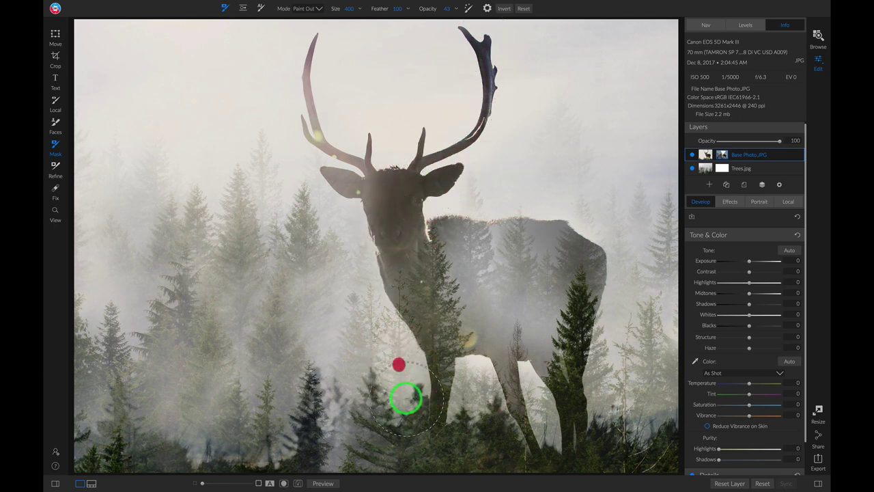
{"action": "key", "text": "x"}
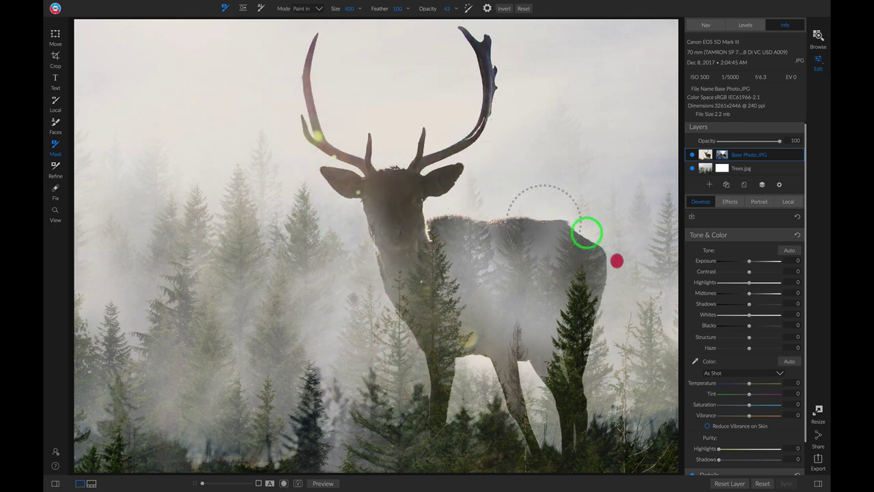
{"action": "key", "text": "x"}
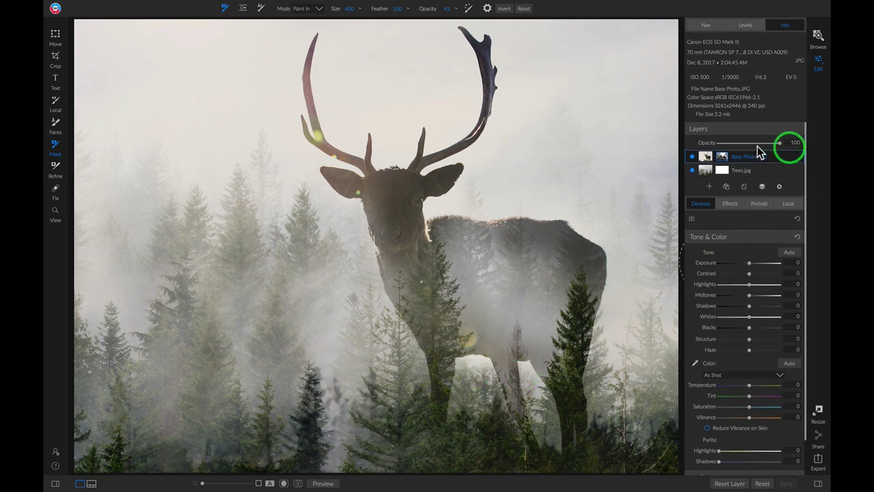
Add Birds.png from the image browser as a new top layer
{"action": "left_click", "coordinate": [711, 189]}
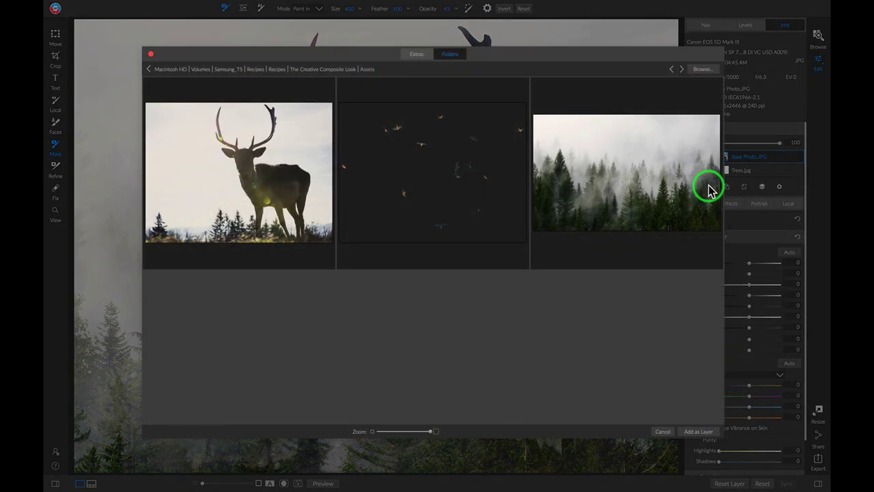
{"action": "left_click", "coordinate": [448, 166]}
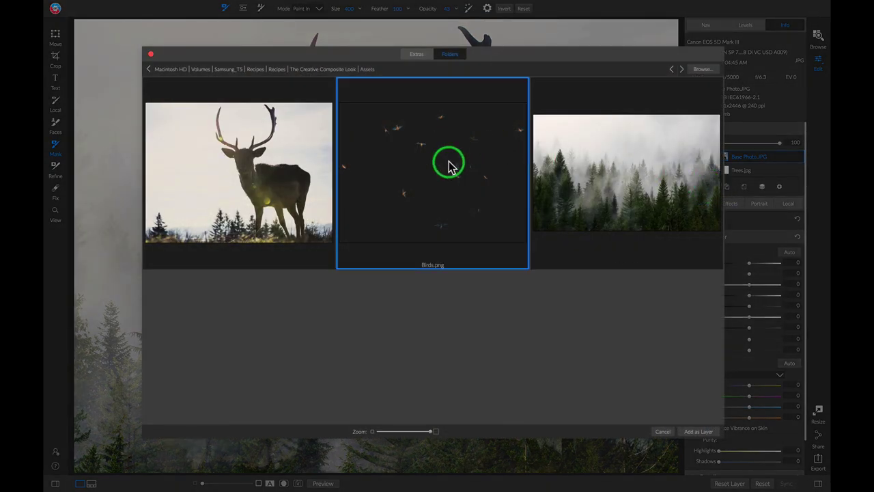
{"action": "double_click", "coordinate": [449, 166]}
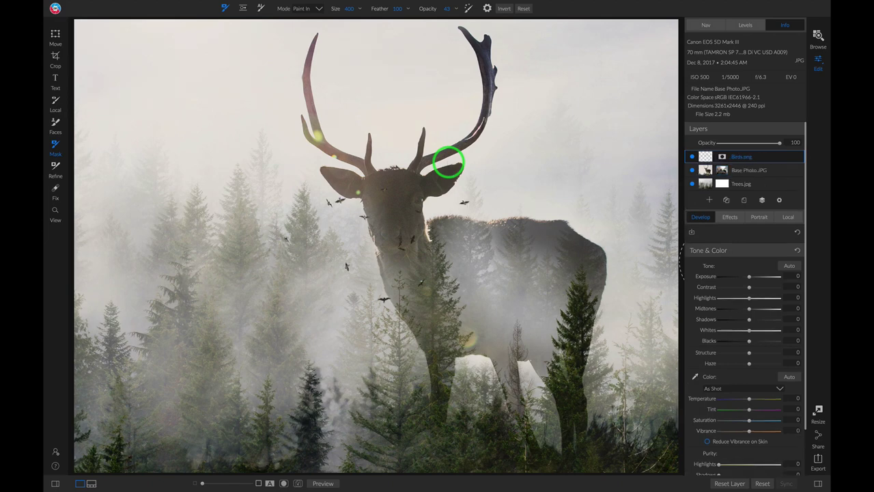
Move the birds up between the antlers, enlarge them slightly, and apply the placement
{"action": "key", "text": "v"}
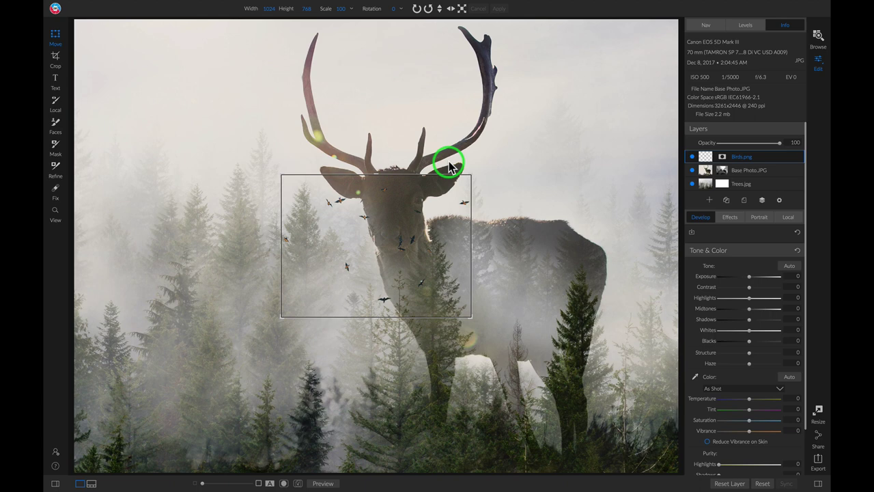
{"action": "left_click_drag", "start_coordinate": [410, 229], "coordinate": [430, 101]}
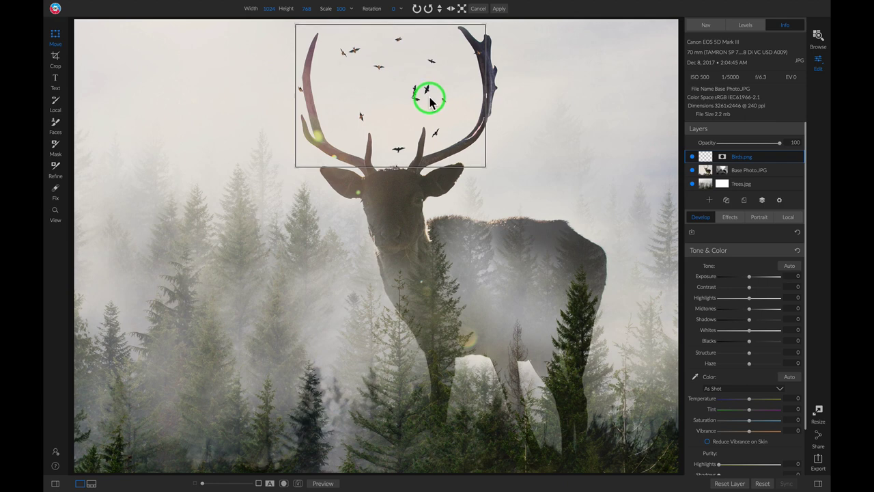
{"action": "left_click_drag", "start_coordinate": [486, 168], "coordinate": [524, 191]}
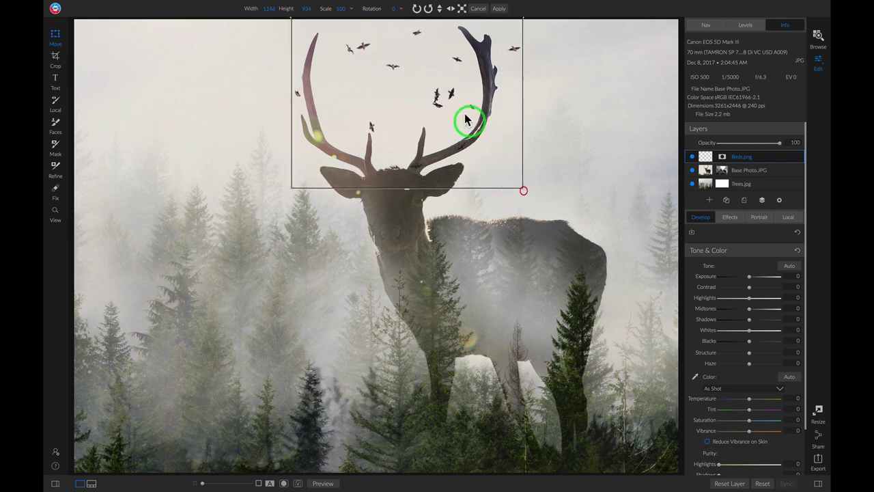
{"action": "left_click_drag", "start_coordinate": [466, 119], "coordinate": [449, 111]}
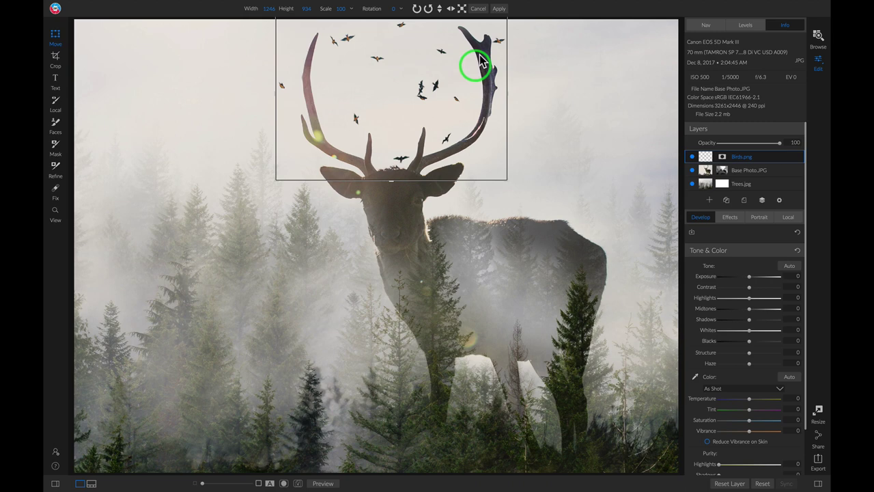
{"action": "left_click", "coordinate": [498, 10]}
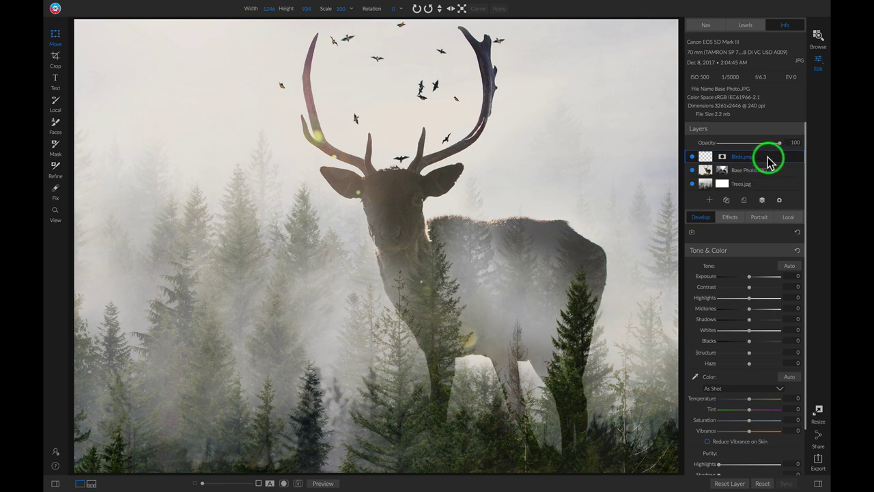
Create a New Stamped Layer from the Birds.png layer and select it at the top
{"action": "right_click", "coordinate": [773, 160]}
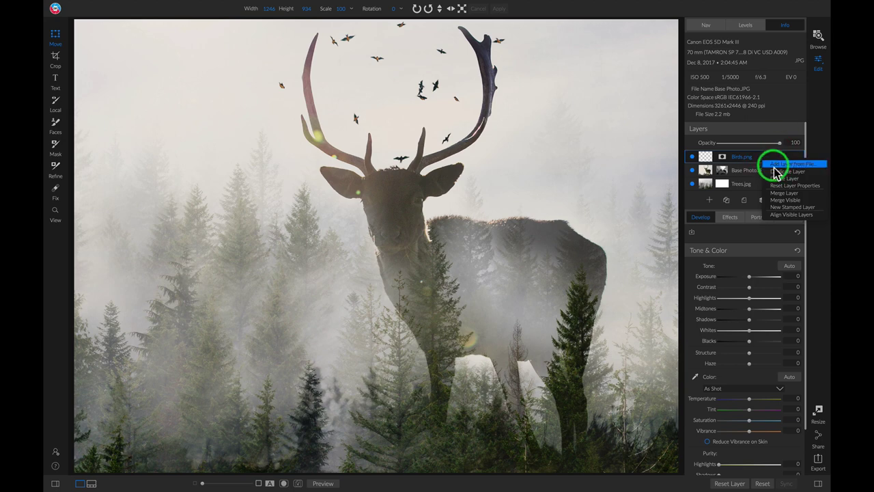
{"action": "left_click", "coordinate": [779, 207]}
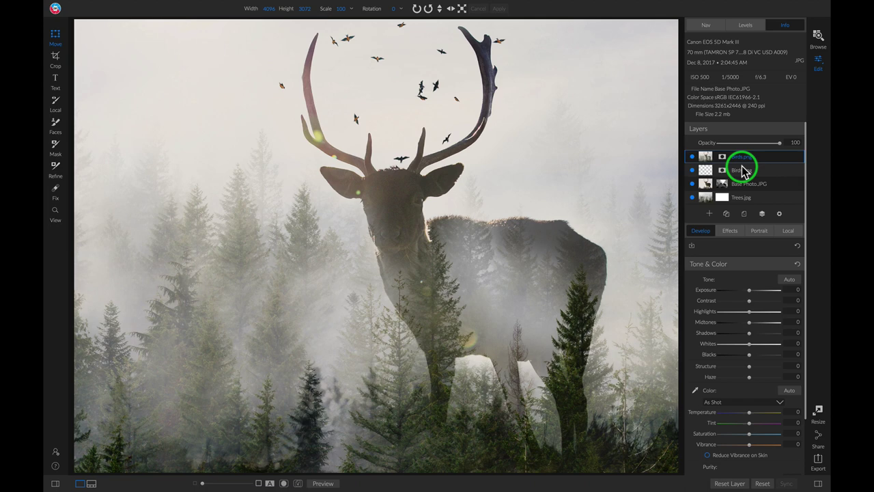
{"action": "left_click", "coordinate": [762, 158]}
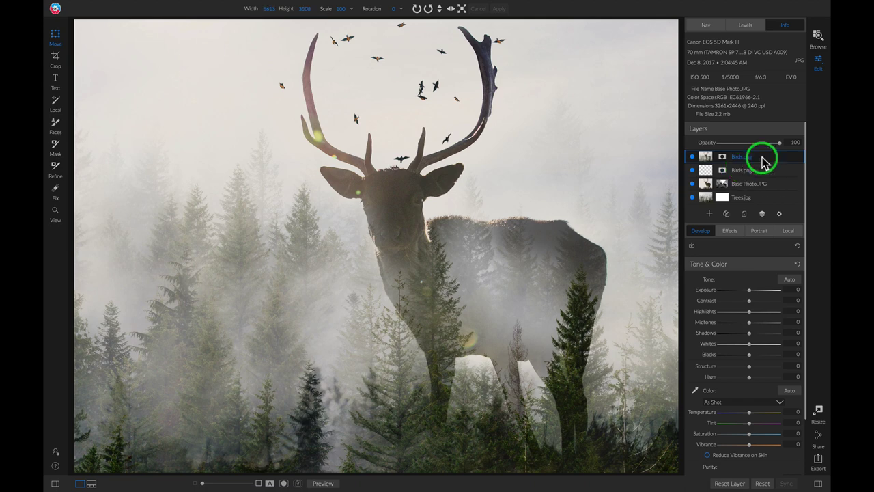
Add a LUTs filter to the stamped layer from the Effects tab
{"action": "left_click", "coordinate": [729, 231]}
{"action": "left_click", "coordinate": [745, 258]}
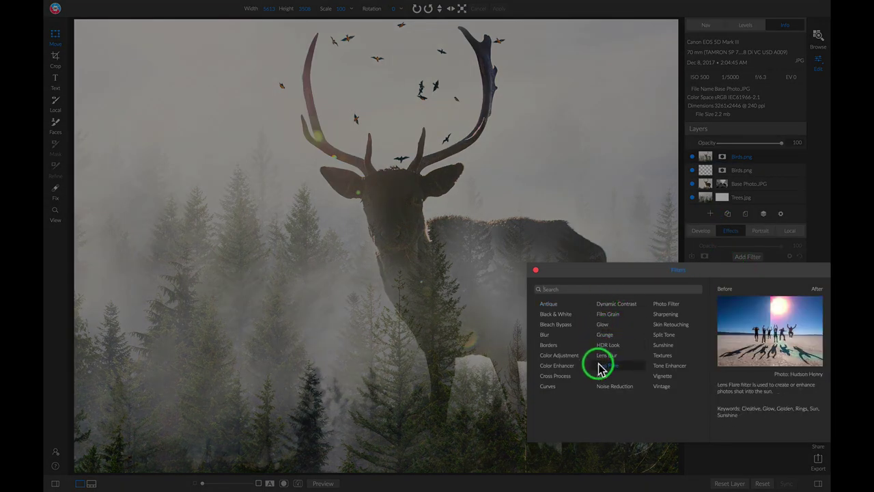
{"action": "left_click", "coordinate": [604, 377]}
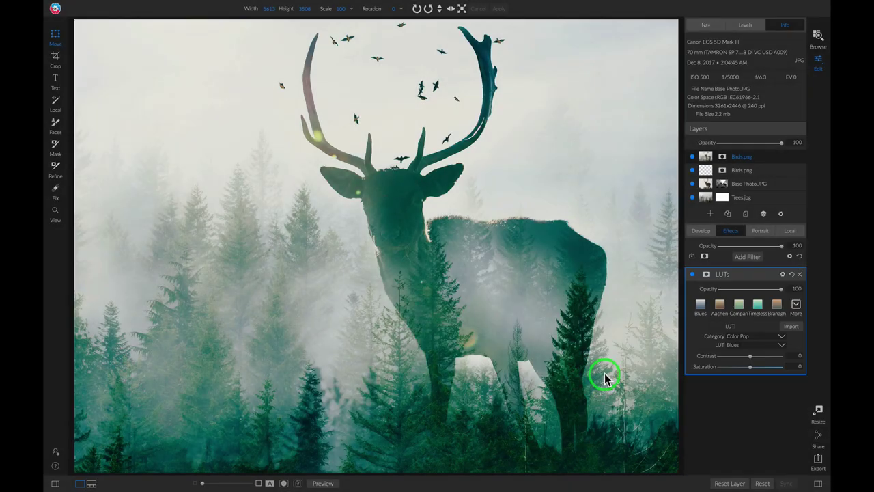
Set the LUT to Cinematic Color Grading's Forest Park - Green and toggle it off and on
{"action": "left_click", "coordinate": [751, 336]}
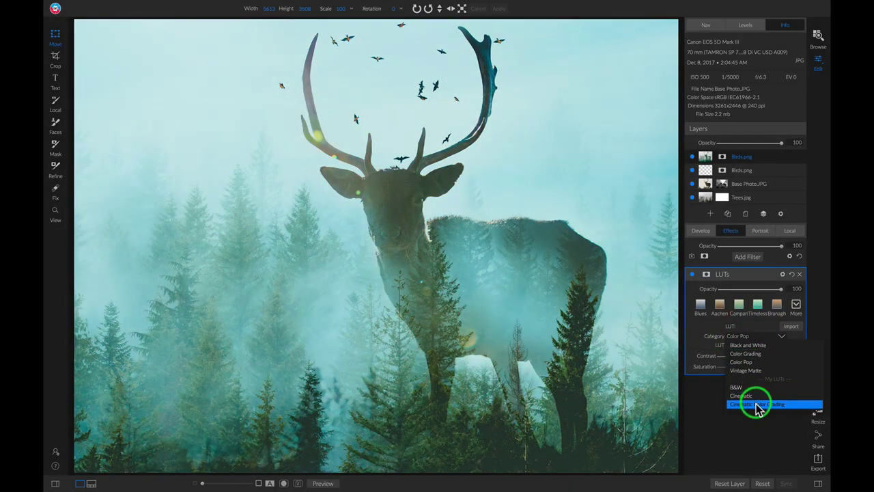
{"action": "left_click", "coordinate": [757, 404]}
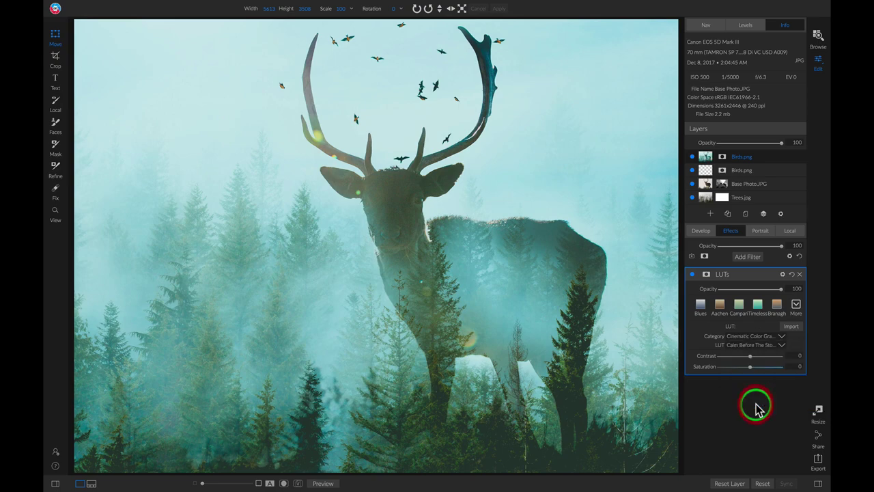
{"action": "left_click", "coordinate": [760, 346]}
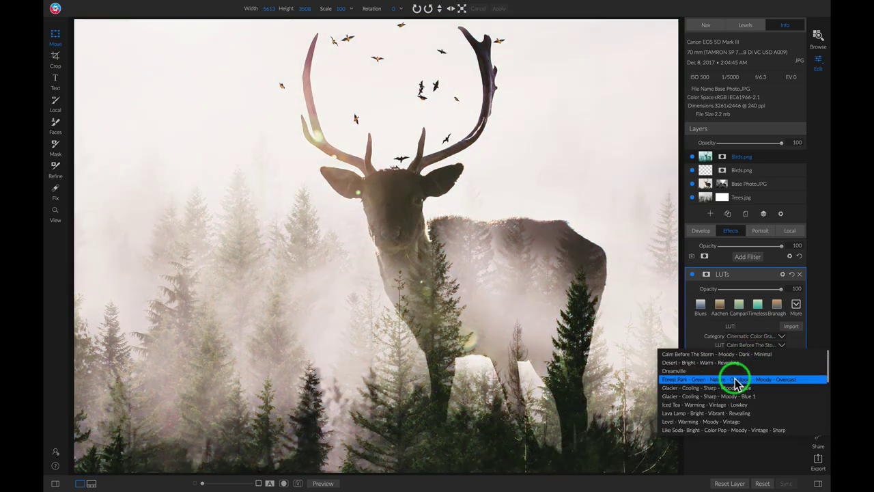
{"action": "left_click", "coordinate": [737, 379]}
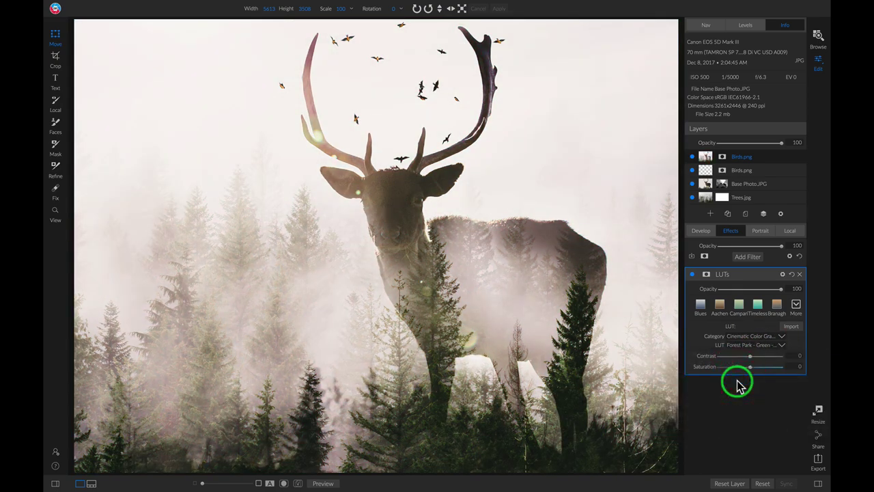
{"action": "left_click", "coordinate": [692, 275]}
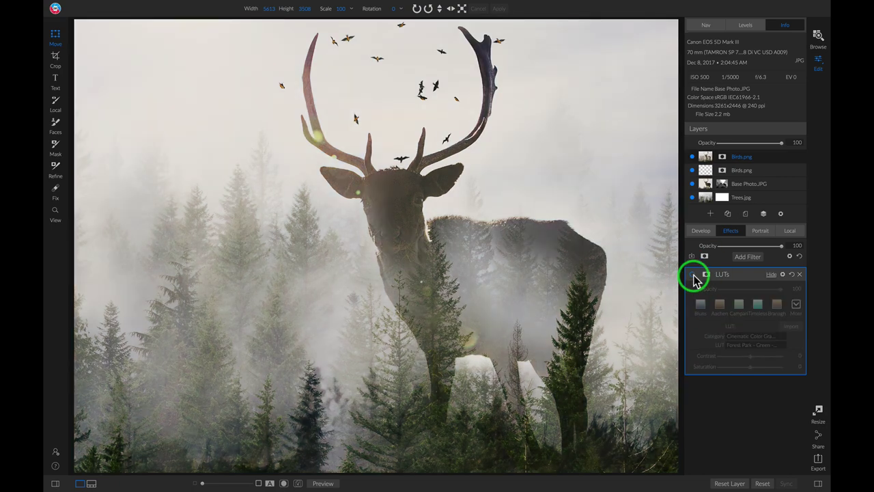
{"action": "left_click", "coordinate": [692, 275]}
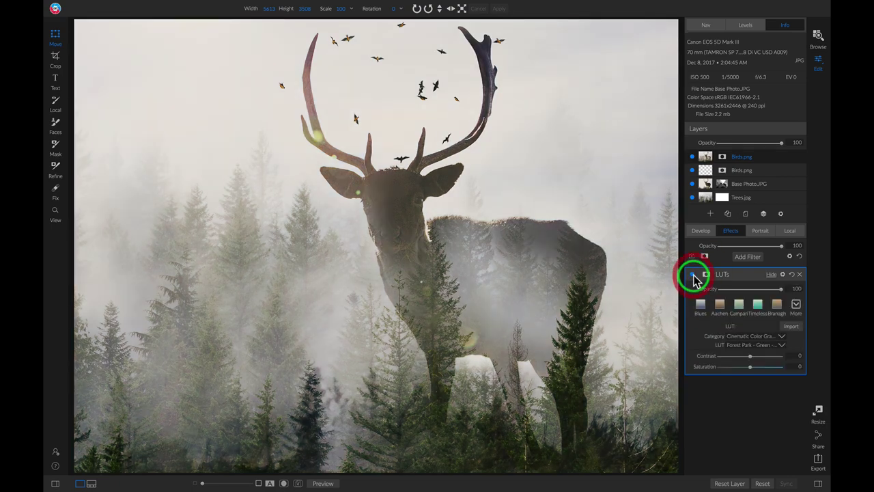